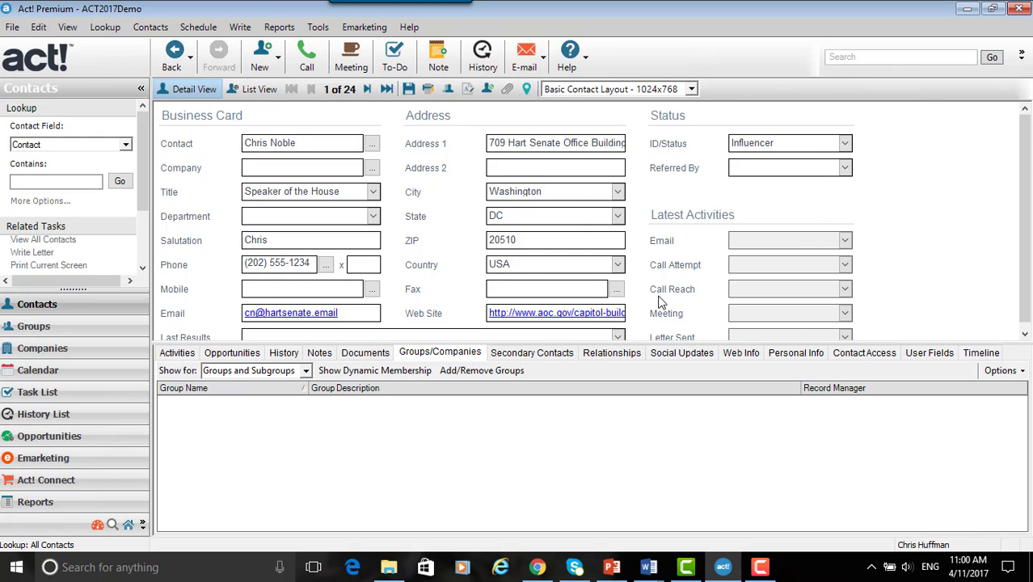
Create a new group named "Customers with Email Address" in the Groups view.
left_click(79, 331)
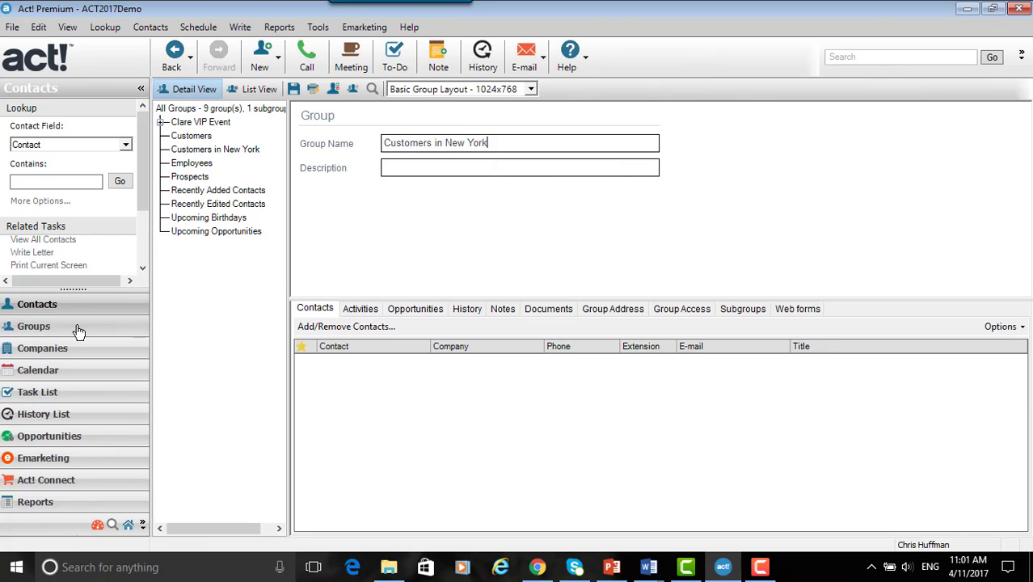
right_click(457, 219)
left_click(508, 228)
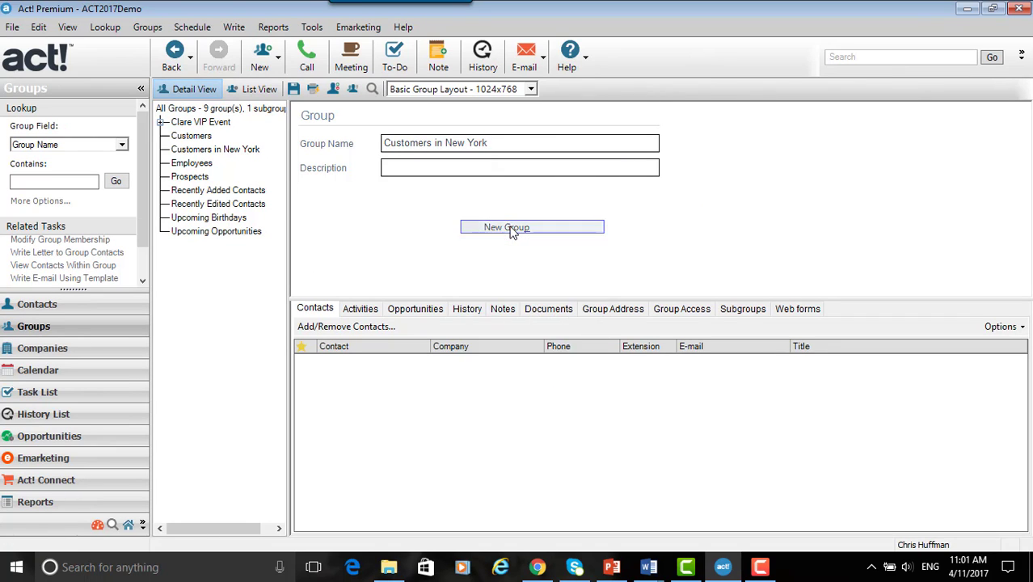
type("Cus")
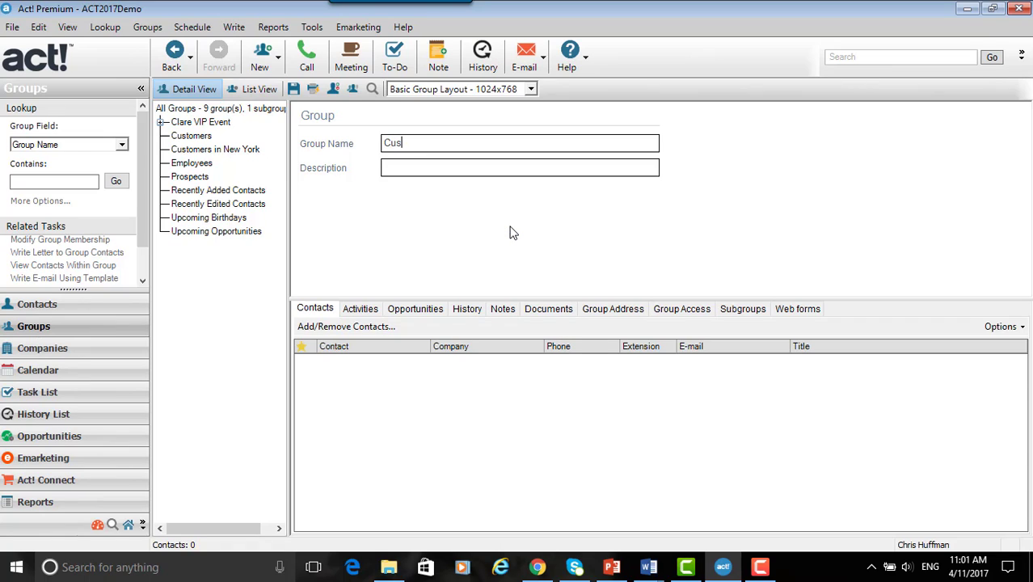
type("tomers with Email Address")
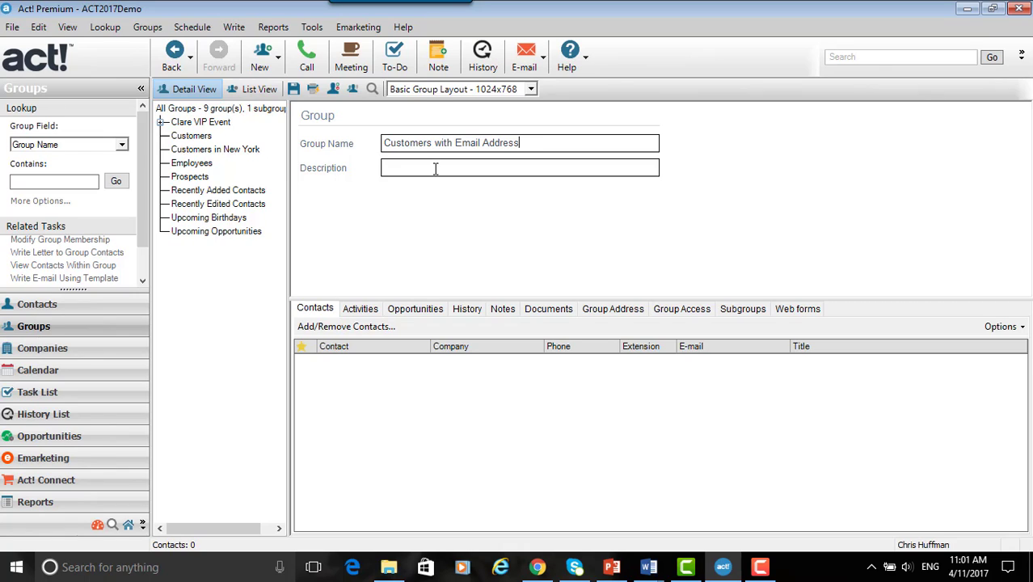
Start the group's dynamic membership criteria with a Contact condition where E-mail Contains Data.
left_click(368, 326)
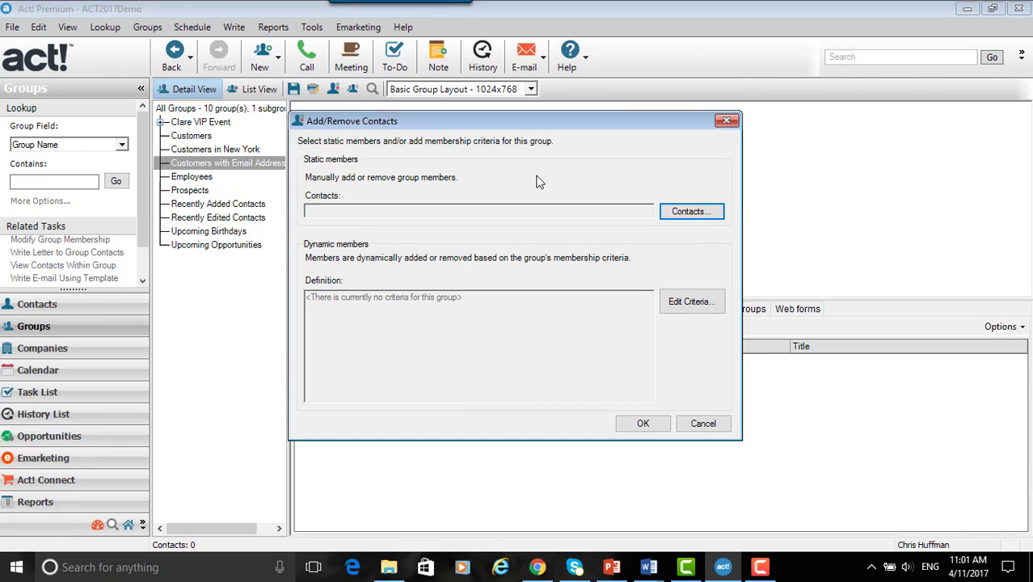
left_click(689, 301)
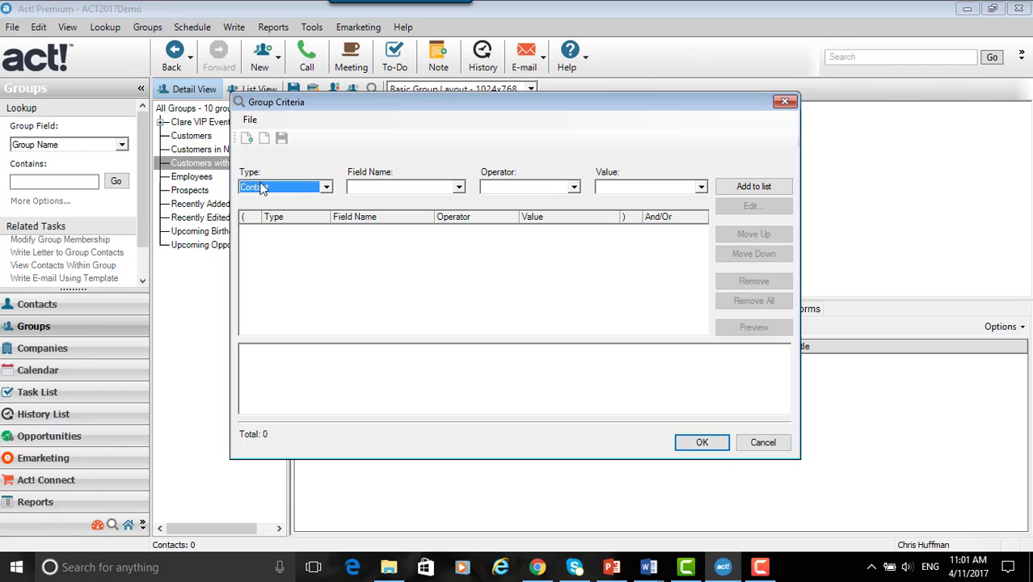
left_click(458, 187)
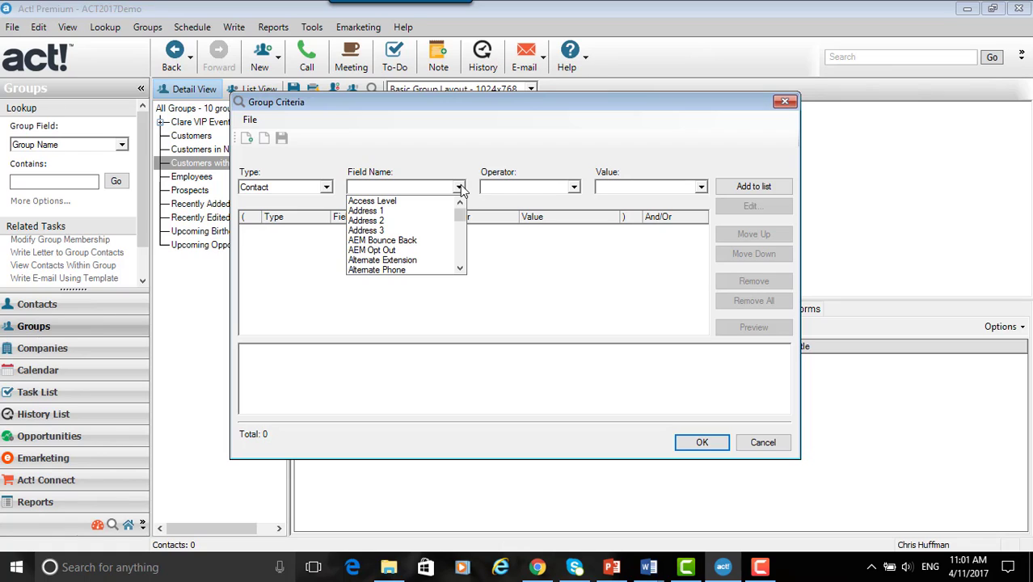
key("e")
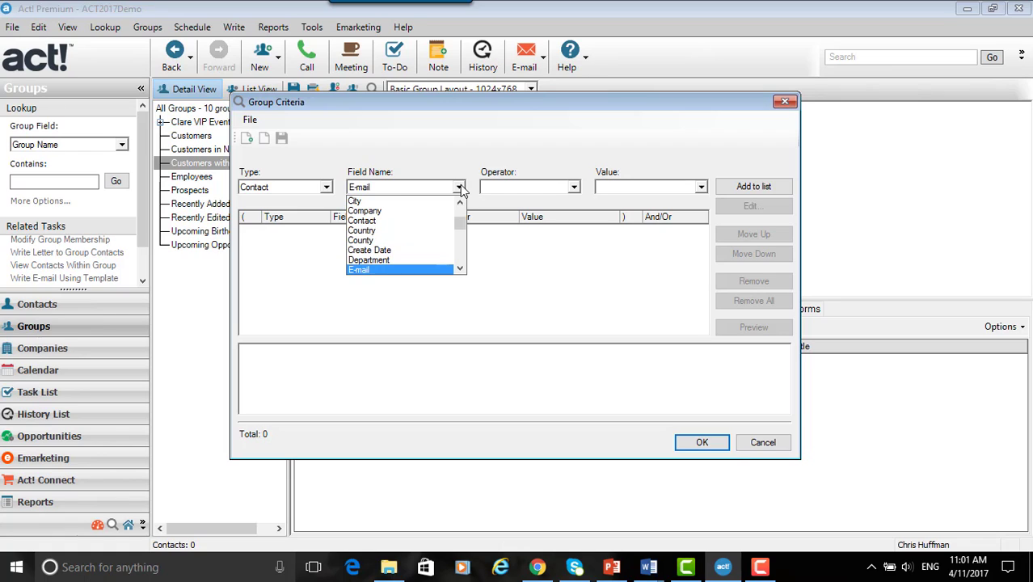
left_click(403, 272)
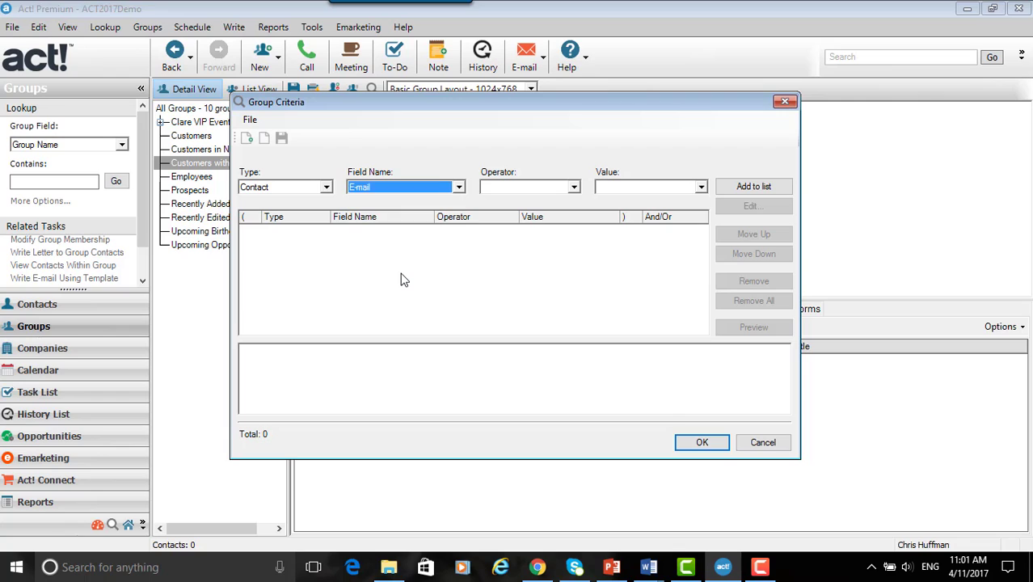
left_click(573, 187)
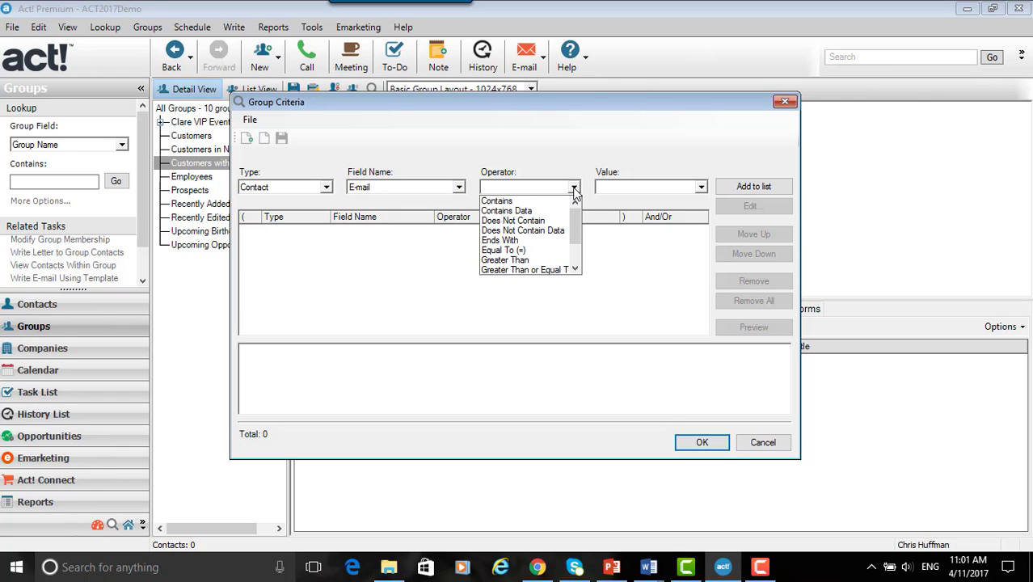
left_click(532, 210)
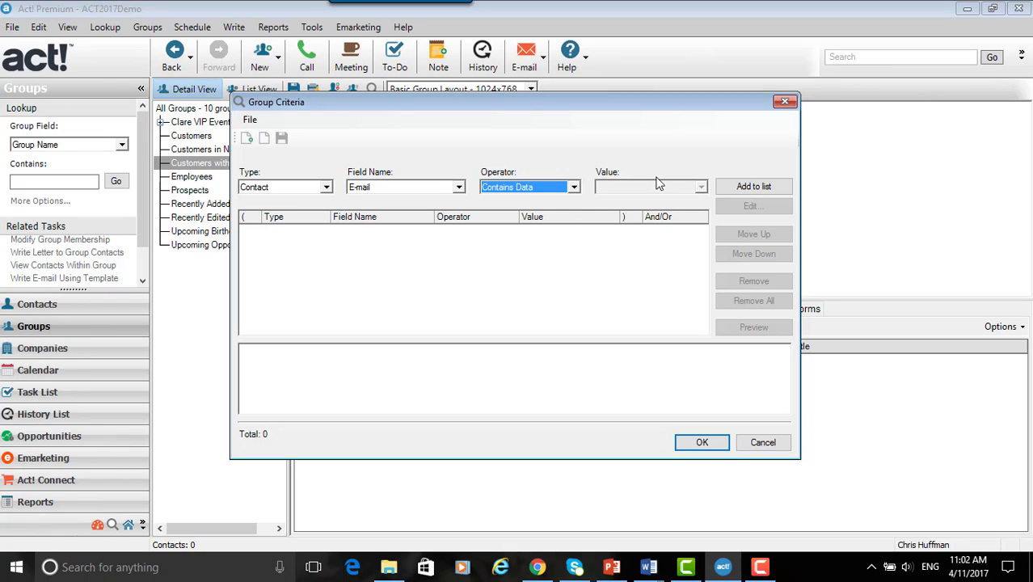
left_click(744, 188)
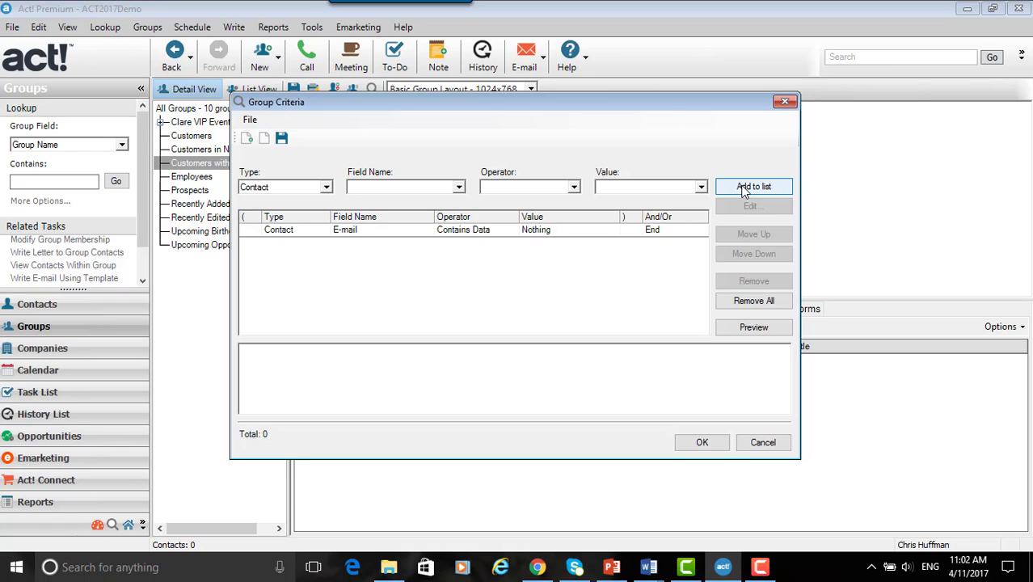
Add a second Contact criterion to the group where ID/Status is Equal To (=) Customer.
left_click(458, 188)
key("i")
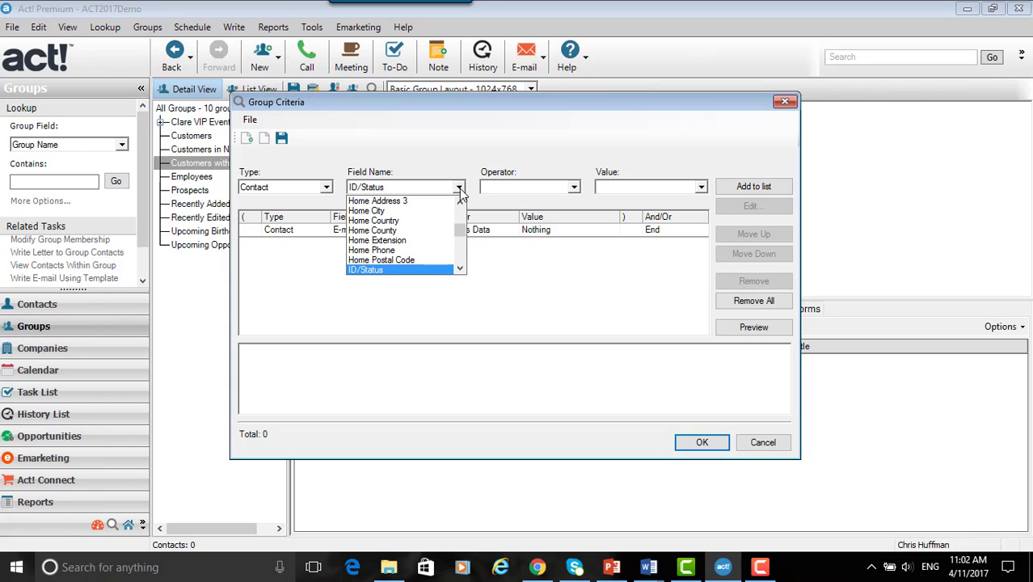
left_click(415, 269)
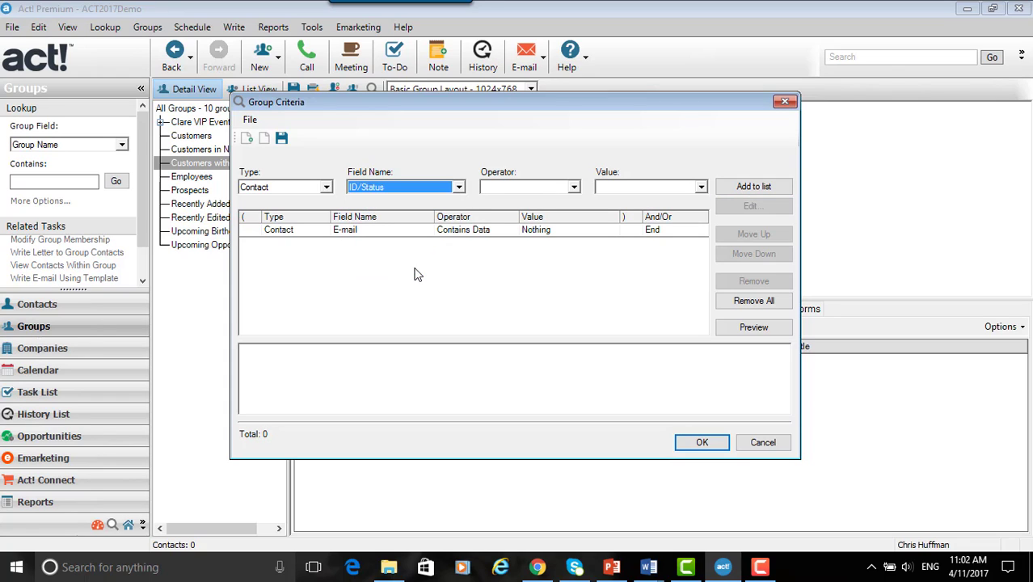
left_click(575, 187)
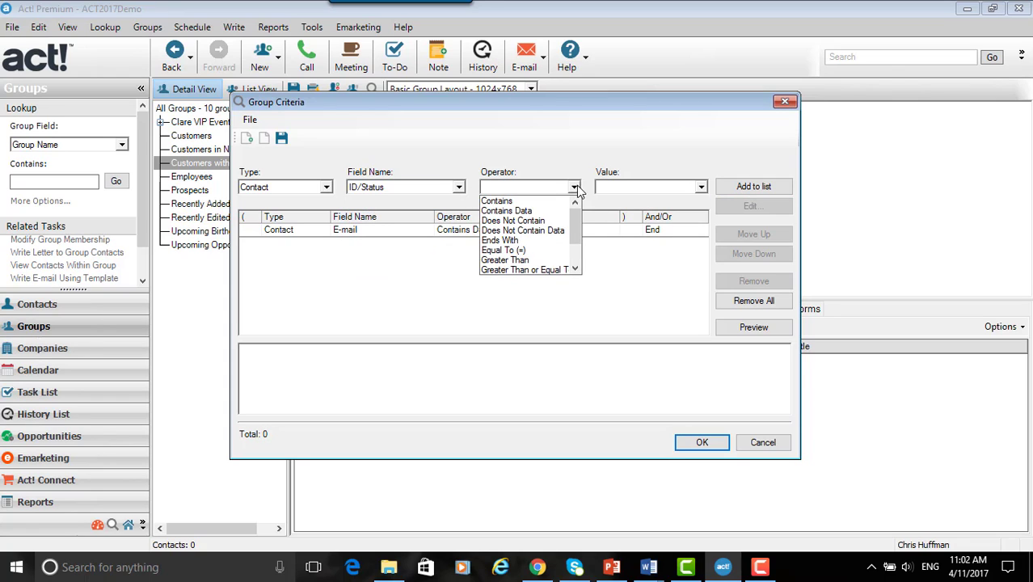
left_click(541, 251)
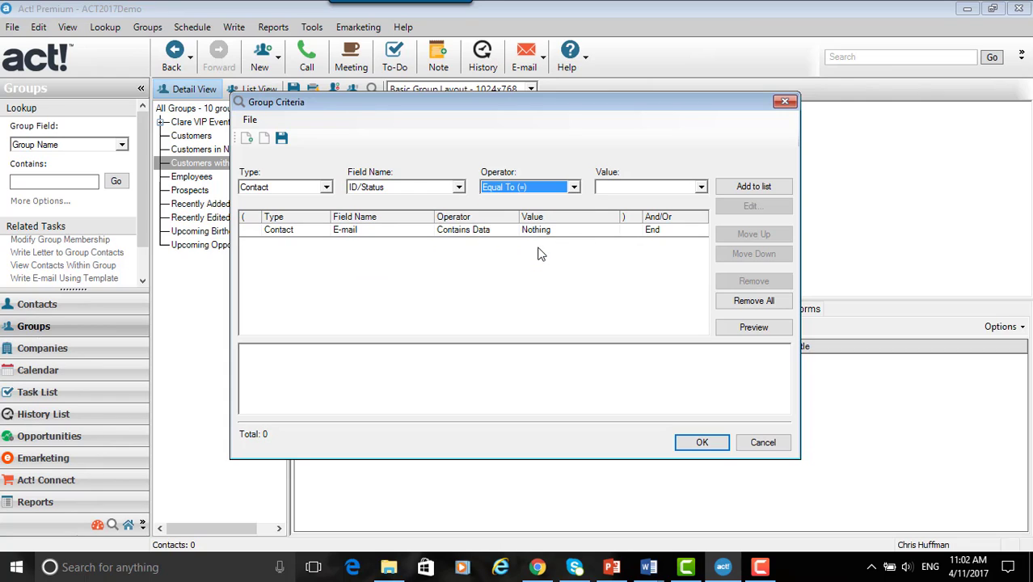
left_click(700, 187)
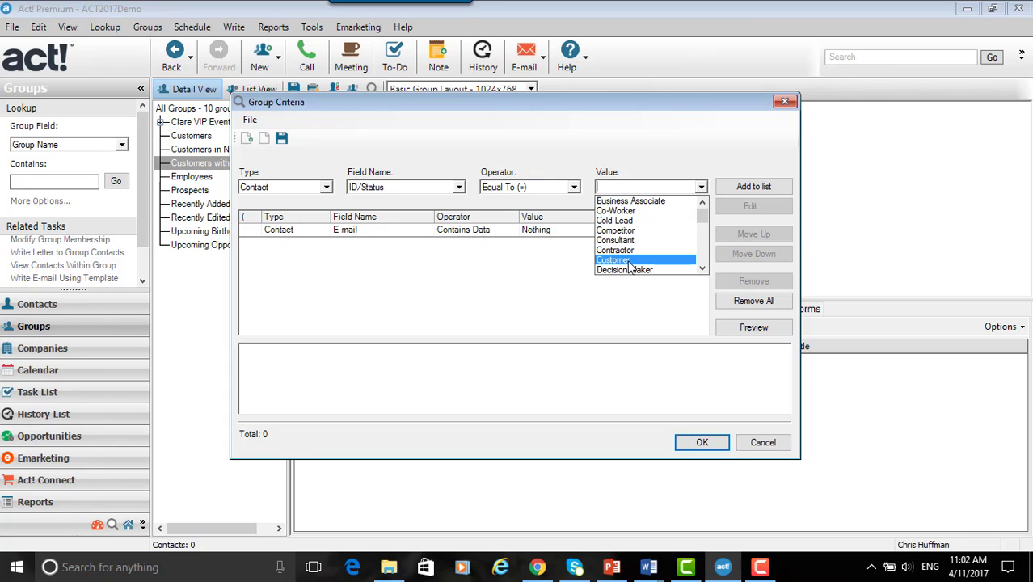
left_click(630, 260)
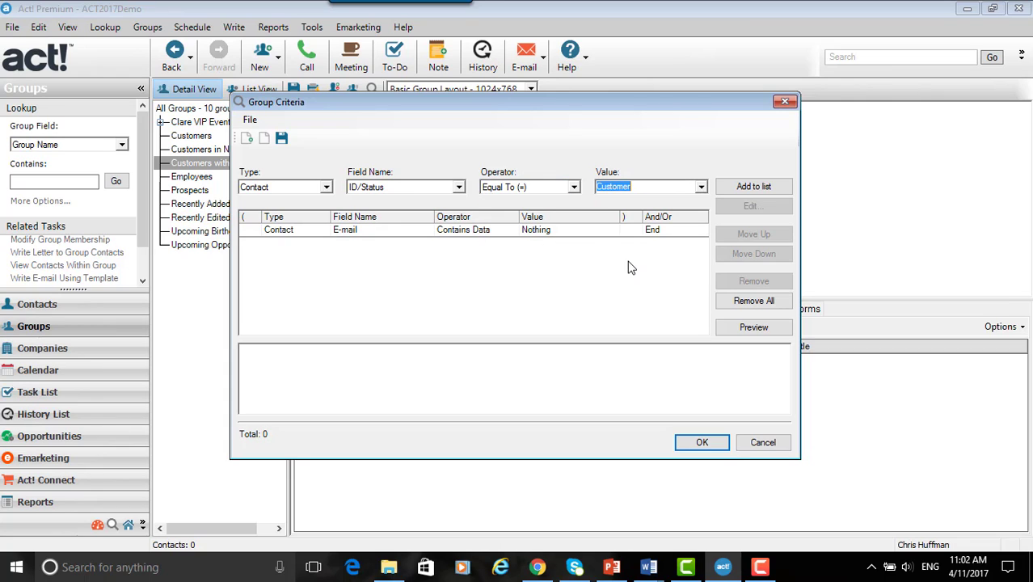
left_click(746, 188)
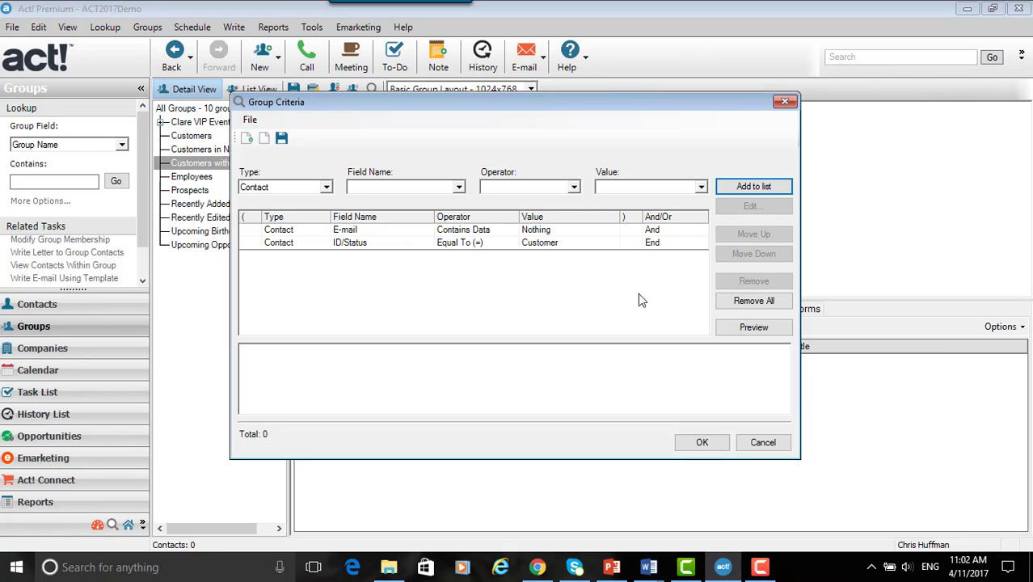
Preview the contacts matching the criteria and apply them as the group's dynamic membership definition.
left_click(739, 331)
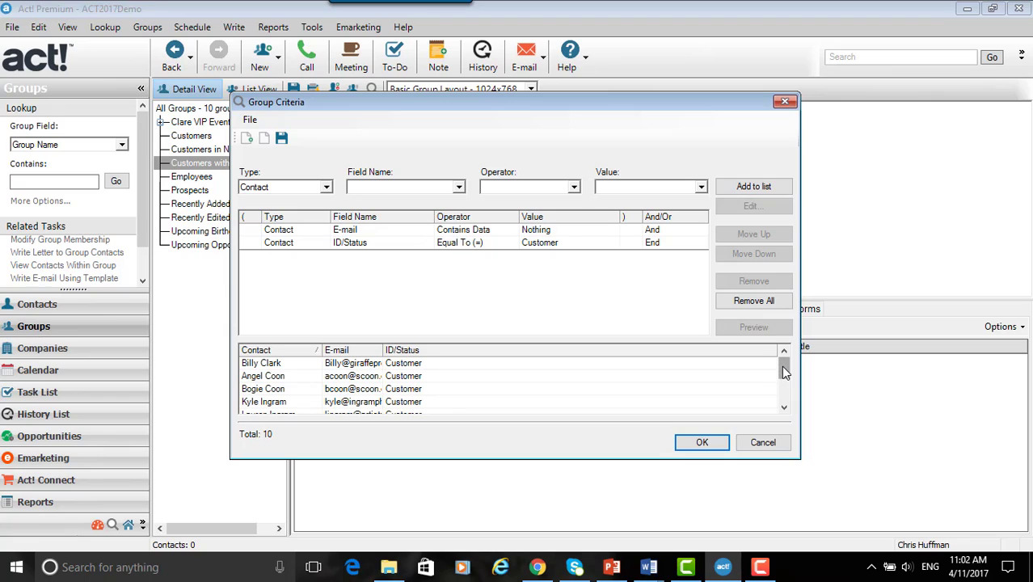
left_click_drag(782, 367, 788, 406)
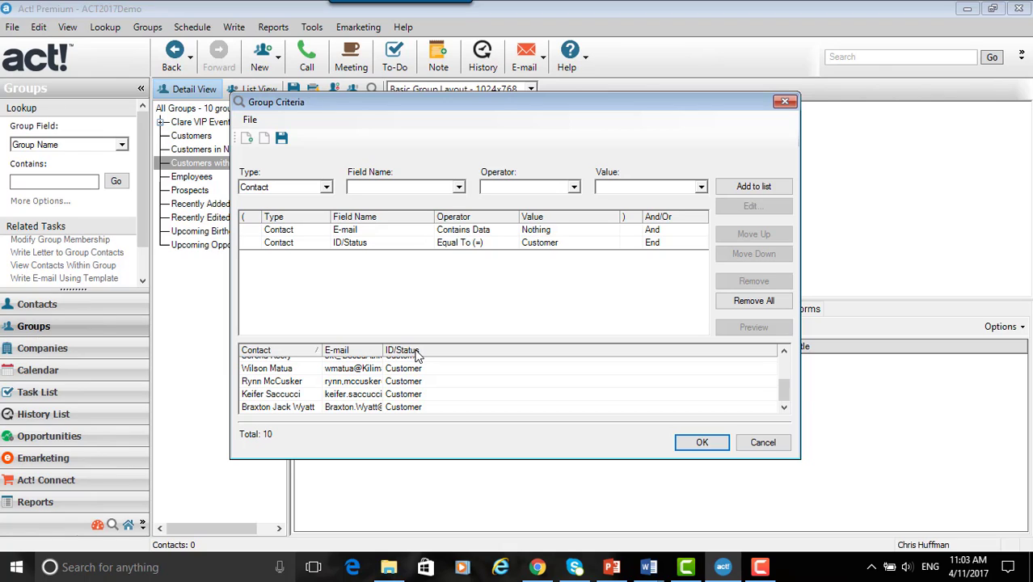
left_click(699, 443)
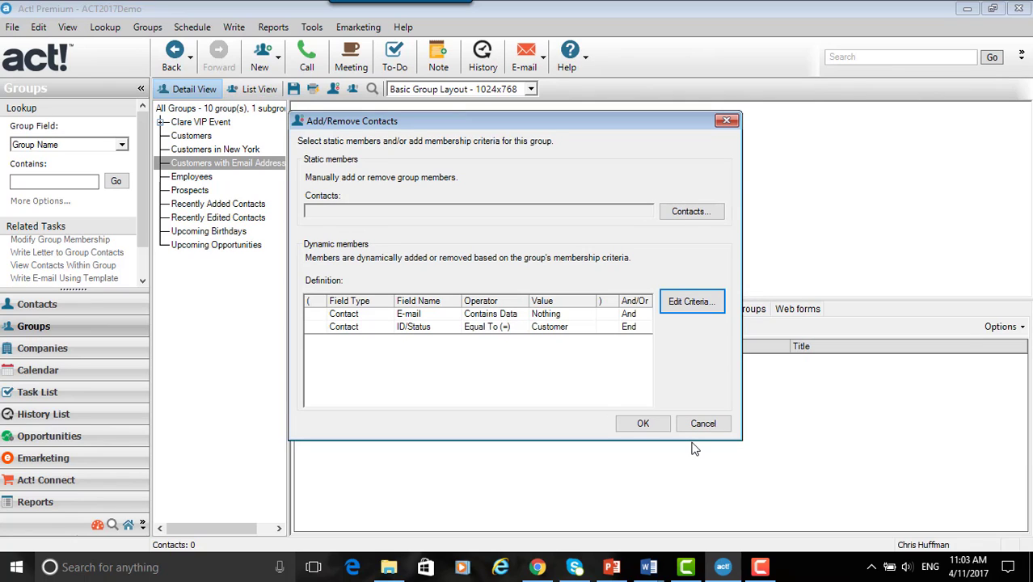
left_click(644, 423)
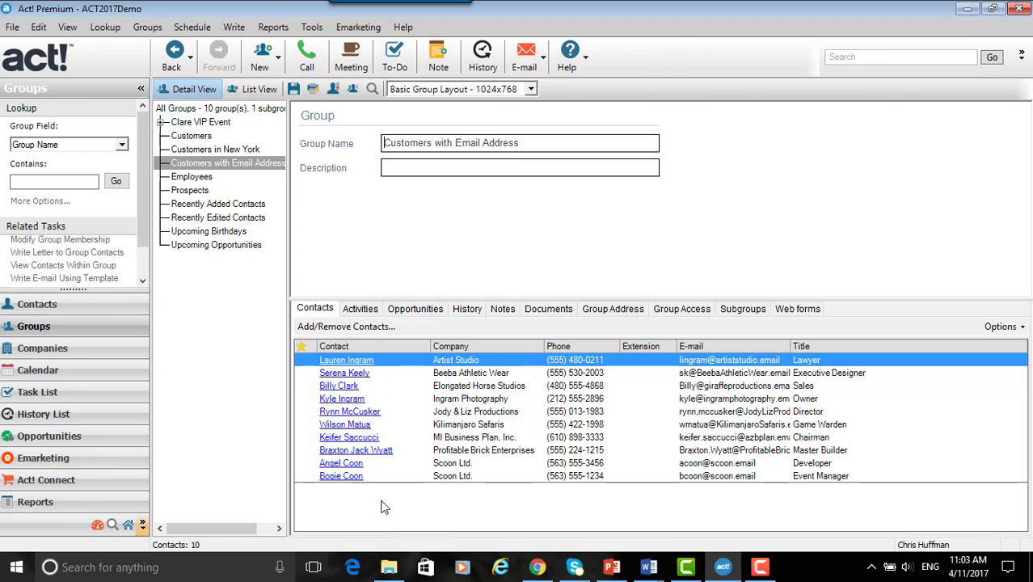
Open the Scoon Ltd. Developer's contact record from the group and check which groups dynamically include it.
left_click(357, 465)
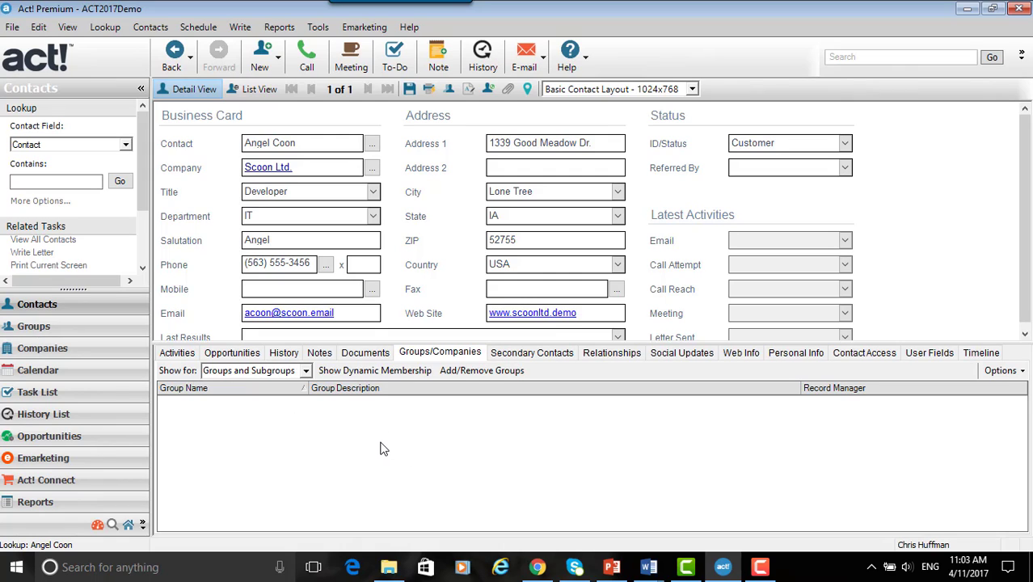
left_click(374, 370)
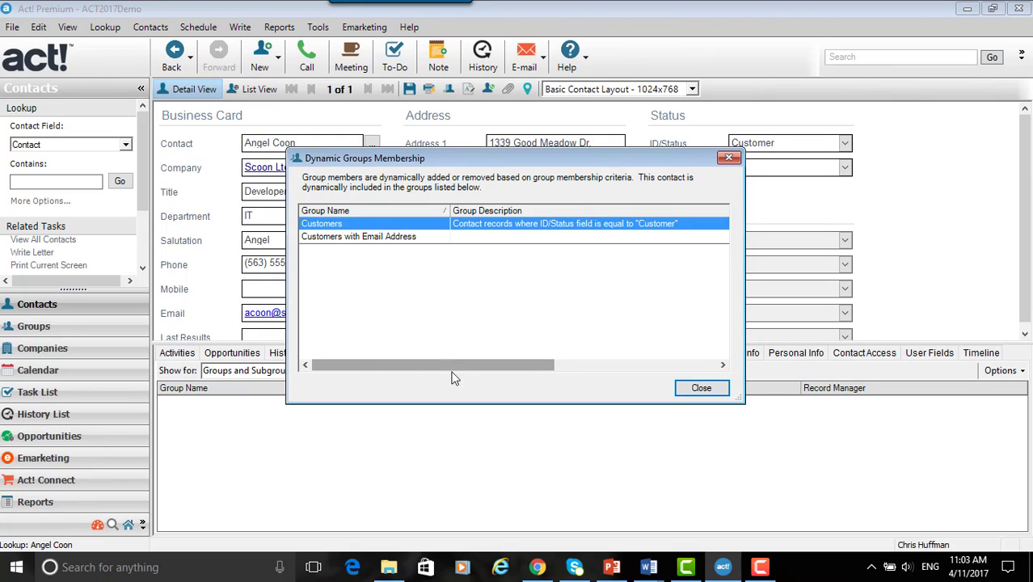
left_click(686, 392)
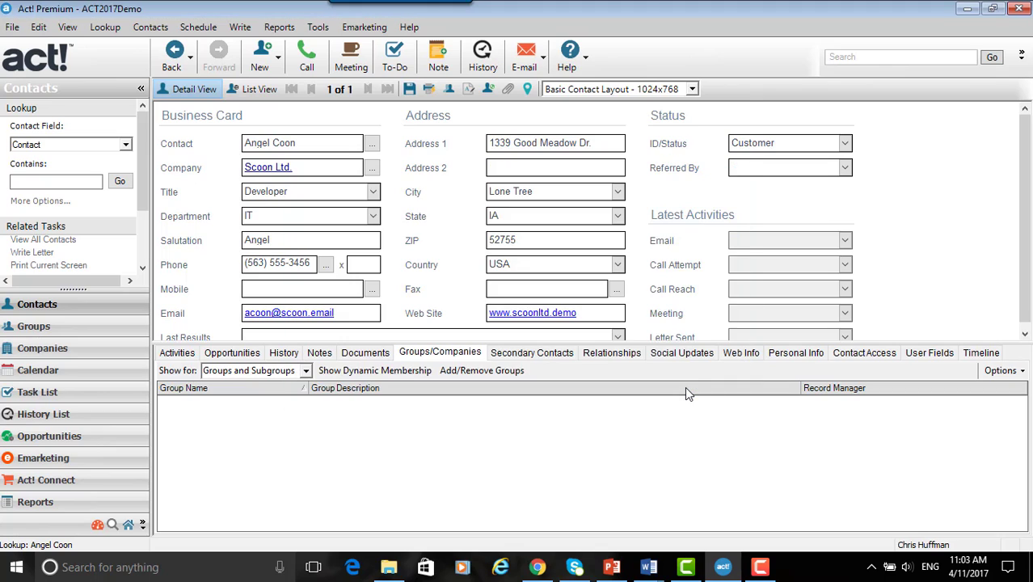
Change the contact's ID/Status to Cold Lead and check its dynamic group membership.
left_click(844, 143)
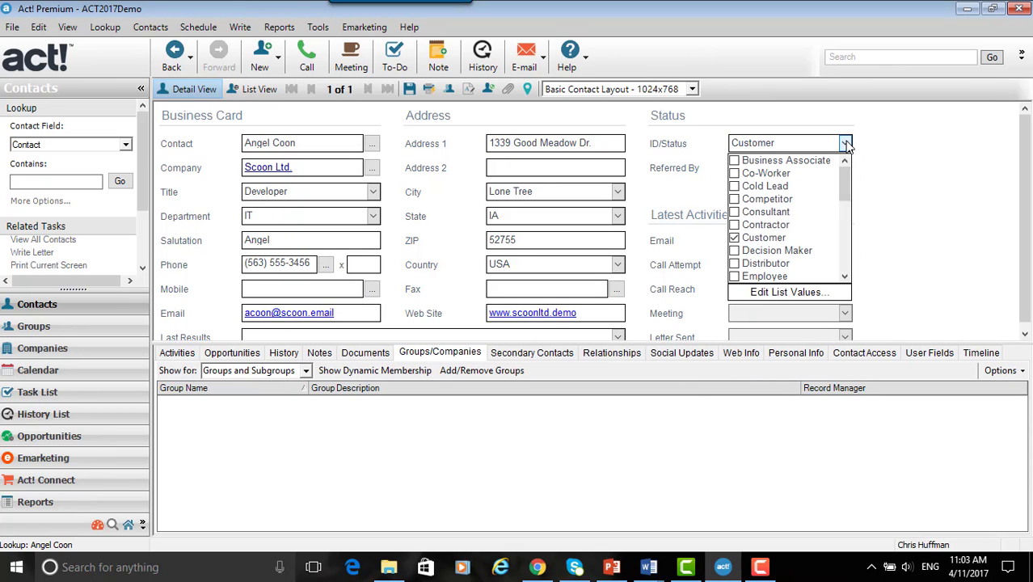
left_click(735, 238)
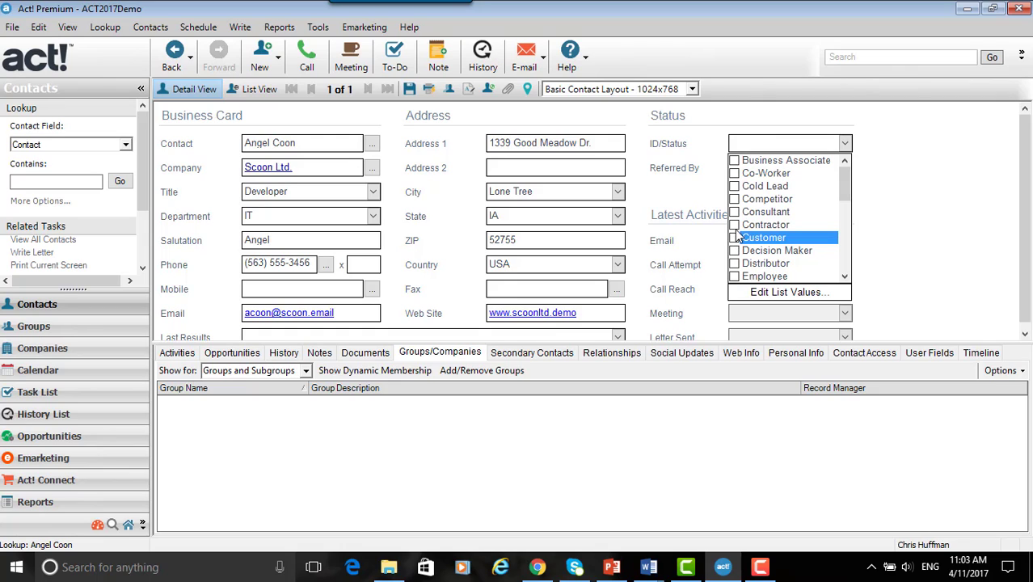
left_click(735, 187)
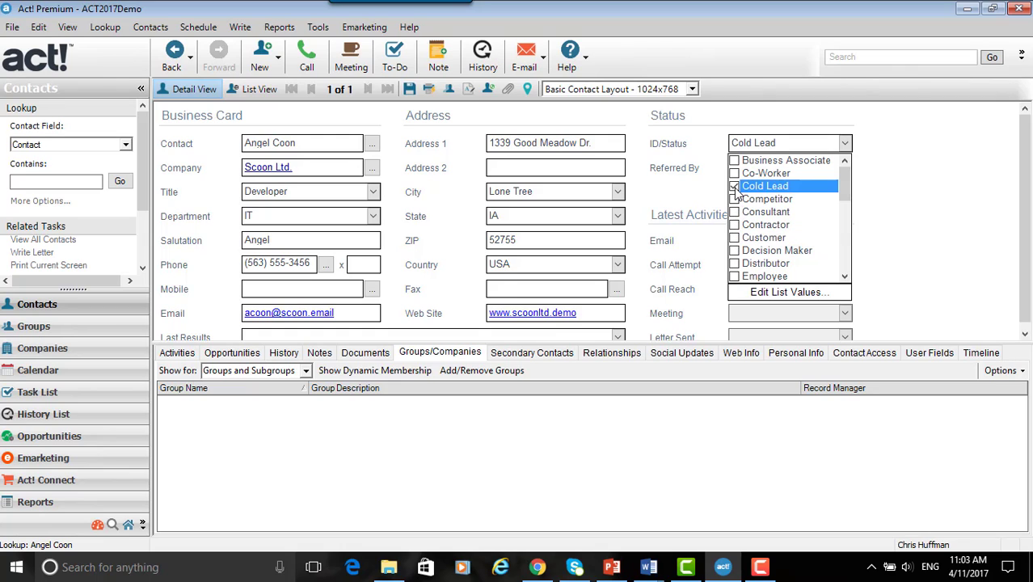
left_click(899, 232)
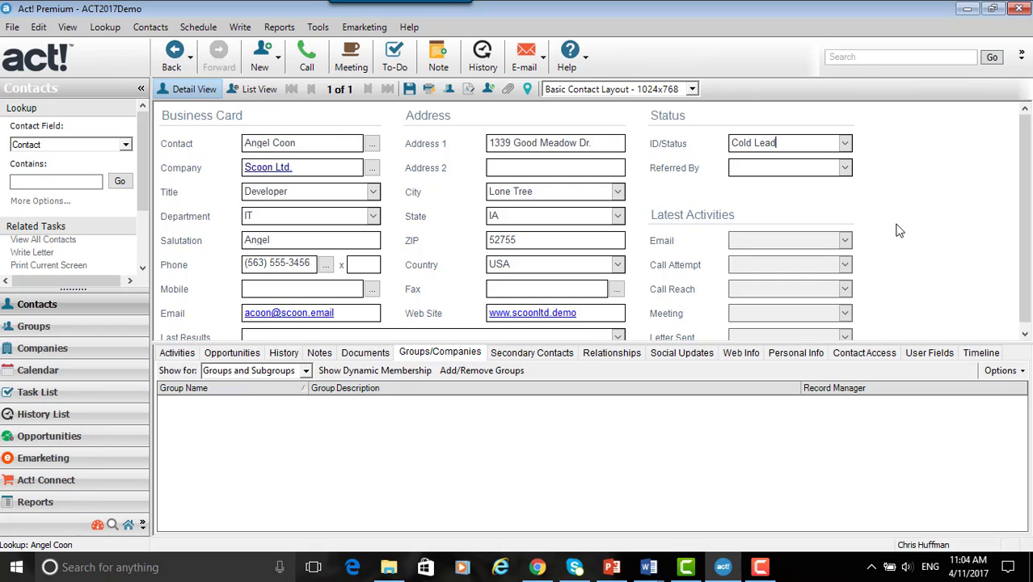
left_click(375, 371)
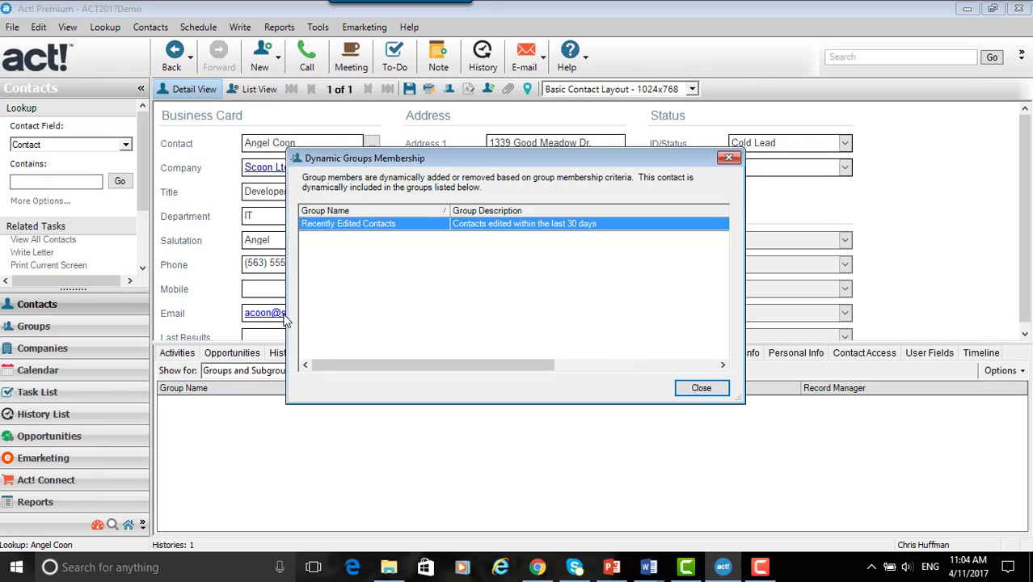
left_click(714, 388)
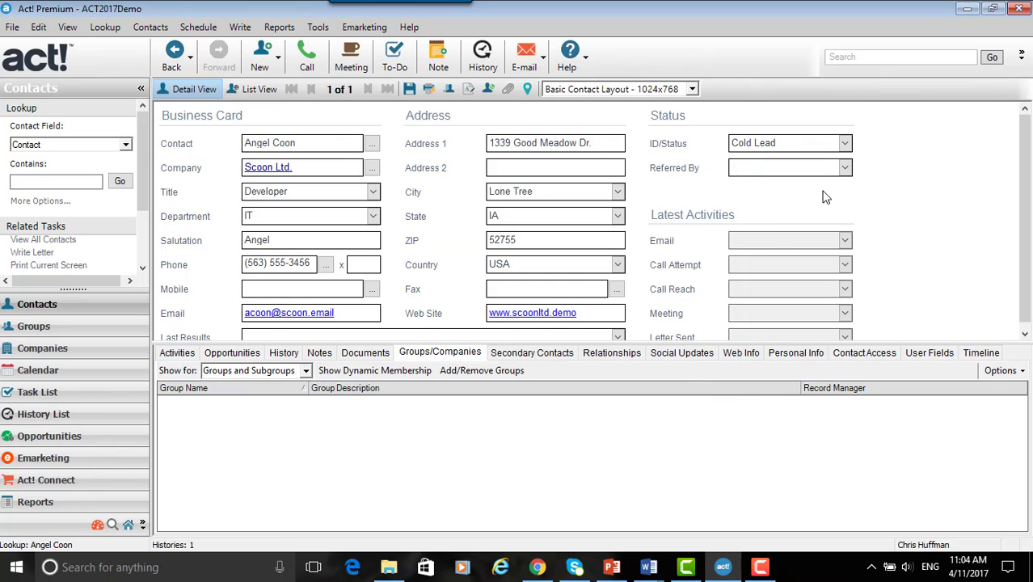
Set the contact's ID/Status back to Customer only, clearing Cold Lead.
left_click(844, 143)
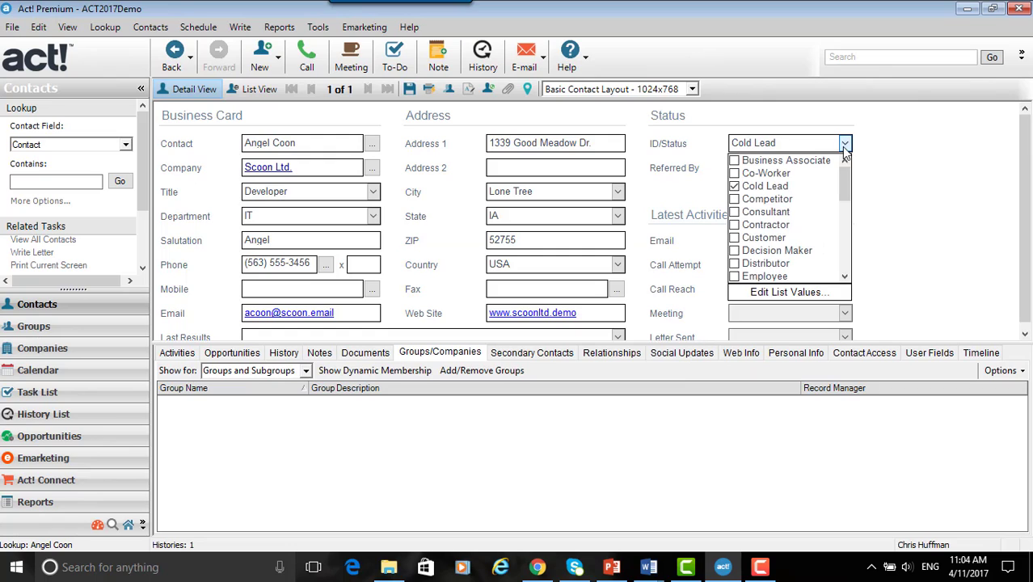
left_click(734, 187)
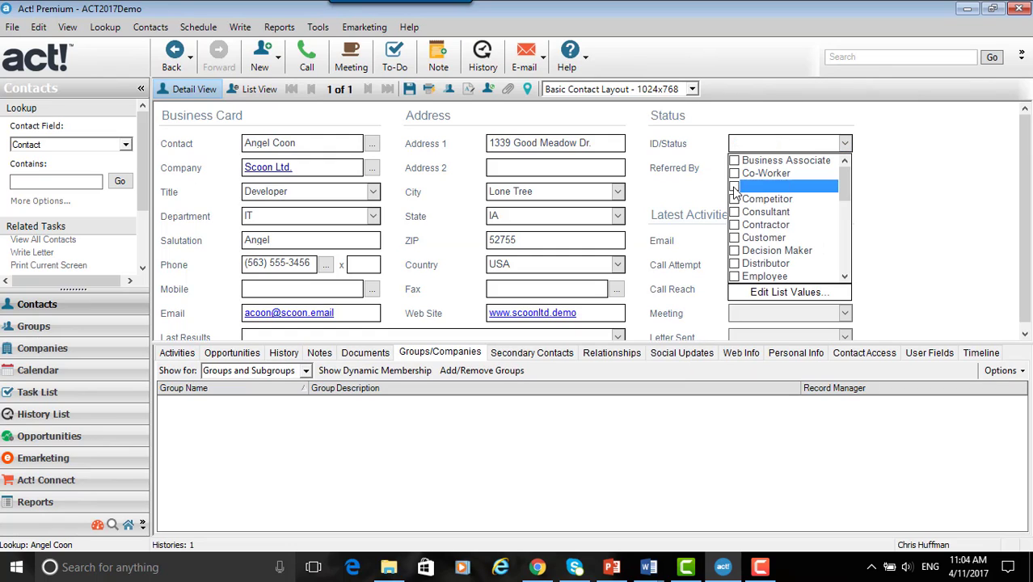
left_click(734, 239)
left_click(903, 209)
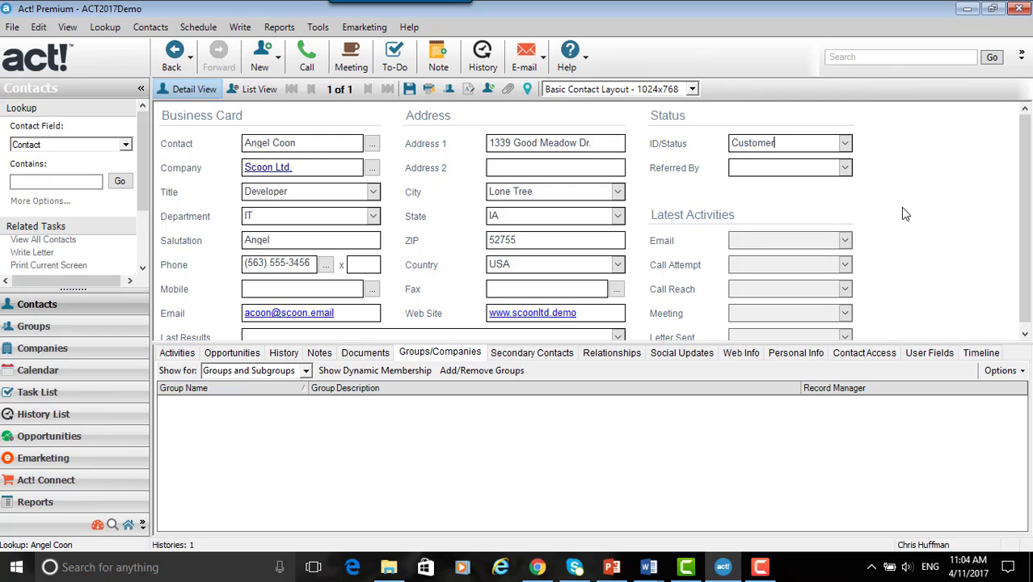
Check which groups dynamically include the Scoon Ltd. Developer's contact record with its ID/Status set to Customer.
left_click(382, 372)
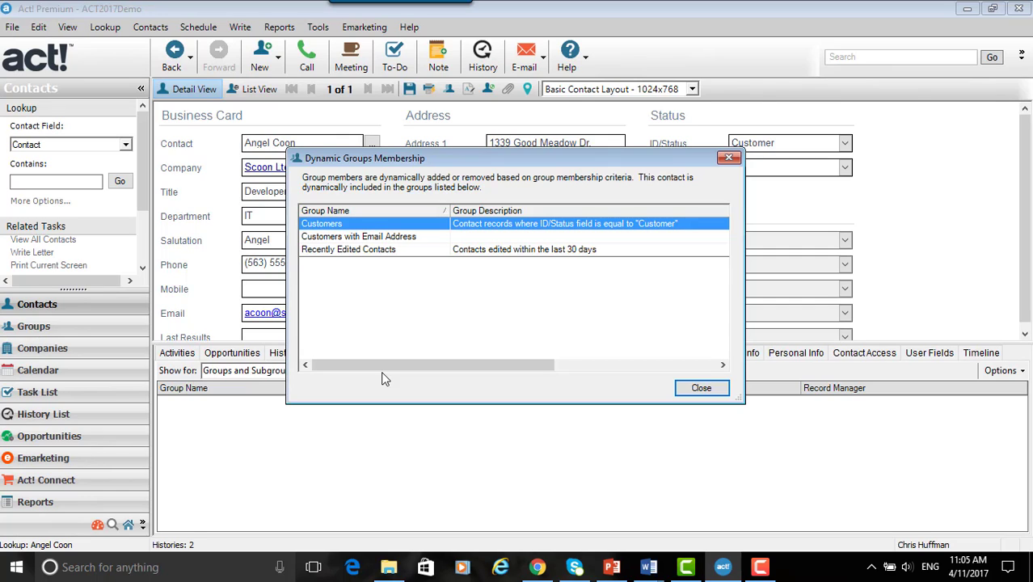
left_click(685, 388)
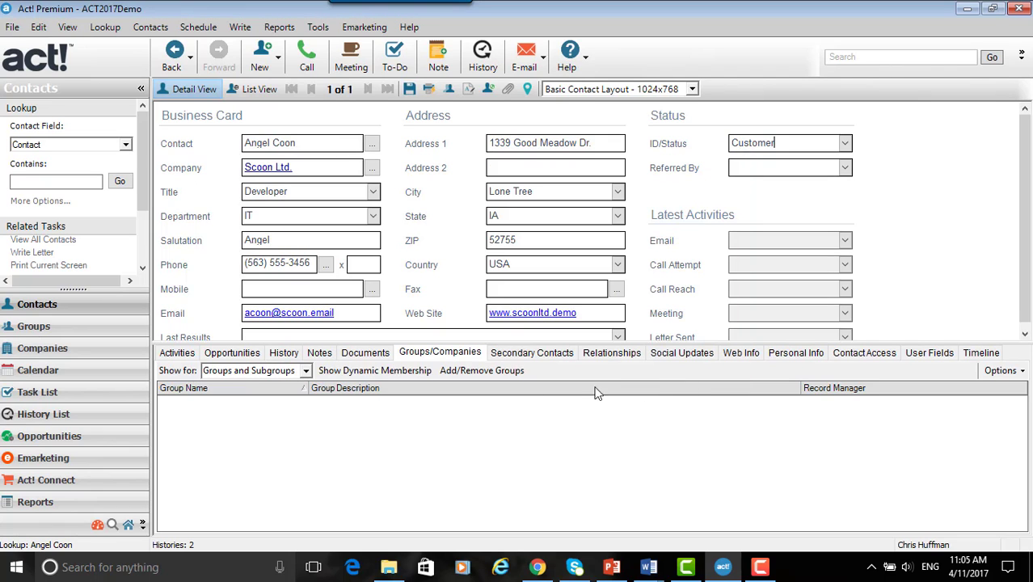
Review the dynamic membership criteria of the Customers with Email Address group, including the criteria editor, and accept them without changes.
left_click(95, 334)
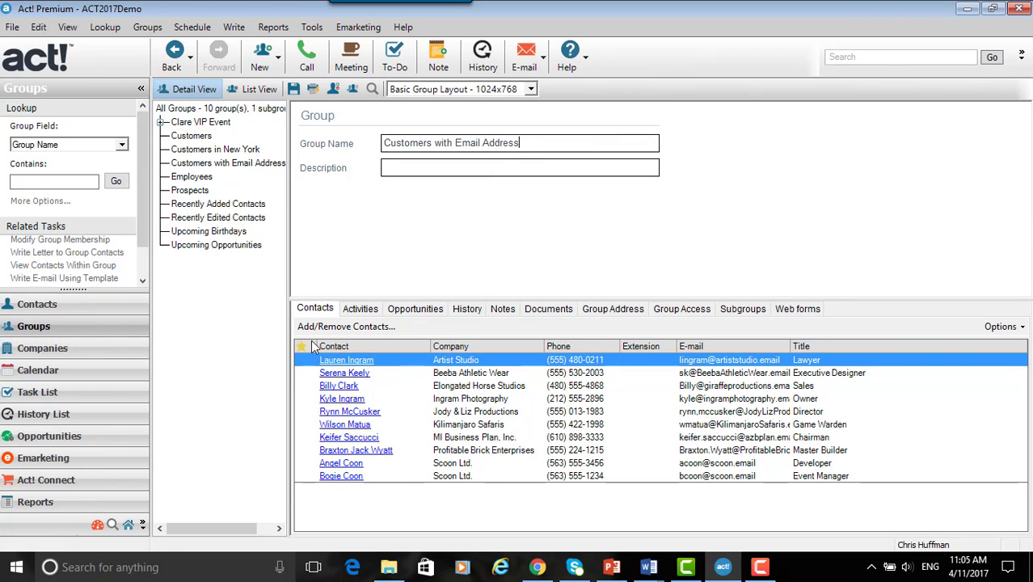
left_click(350, 326)
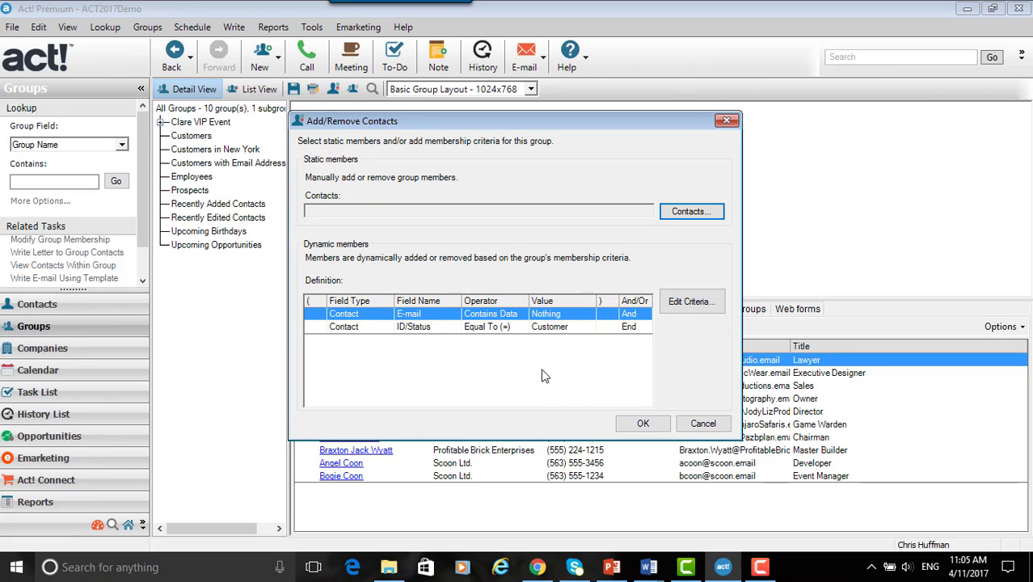
left_click(692, 304)
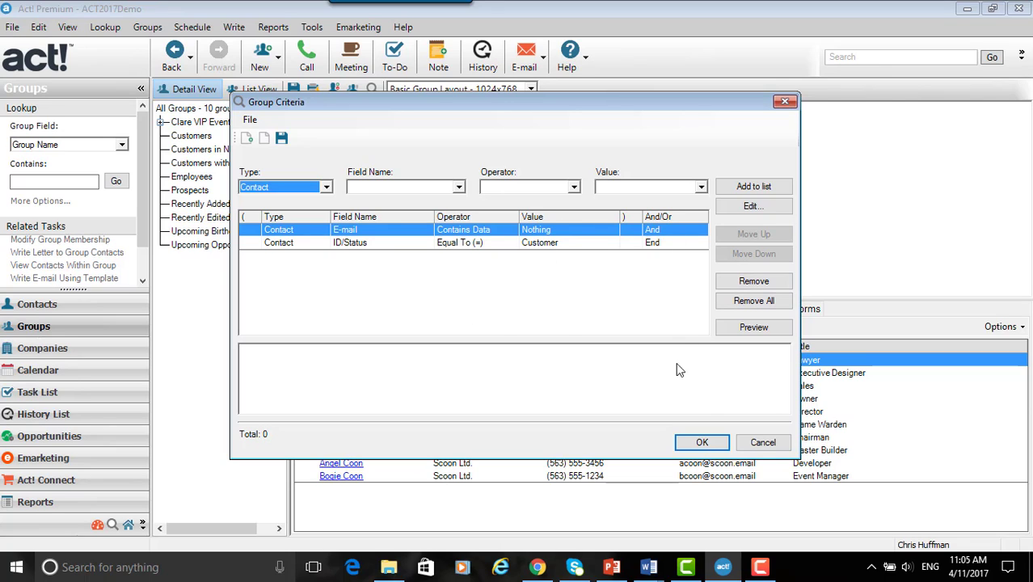
left_click(703, 444)
left_click(647, 425)
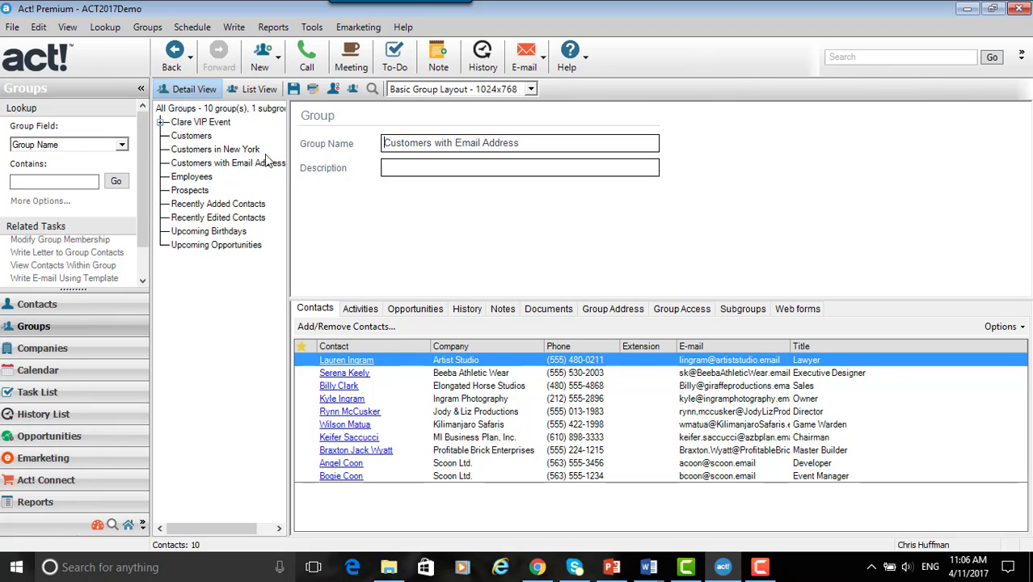
Examine the dynamic membership definition of the Customers group and leave it without changes.
left_click(194, 136)
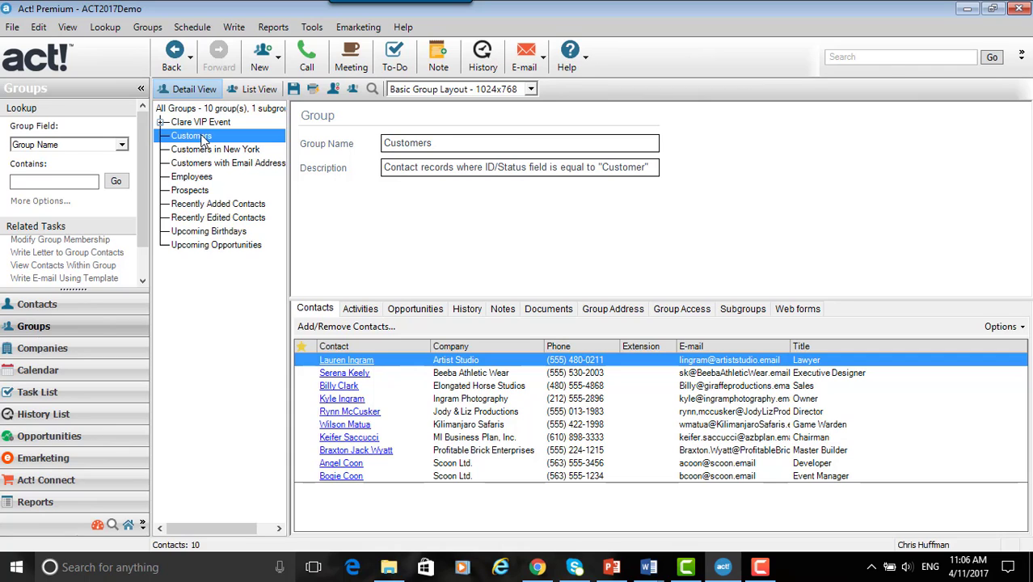
left_click(374, 327)
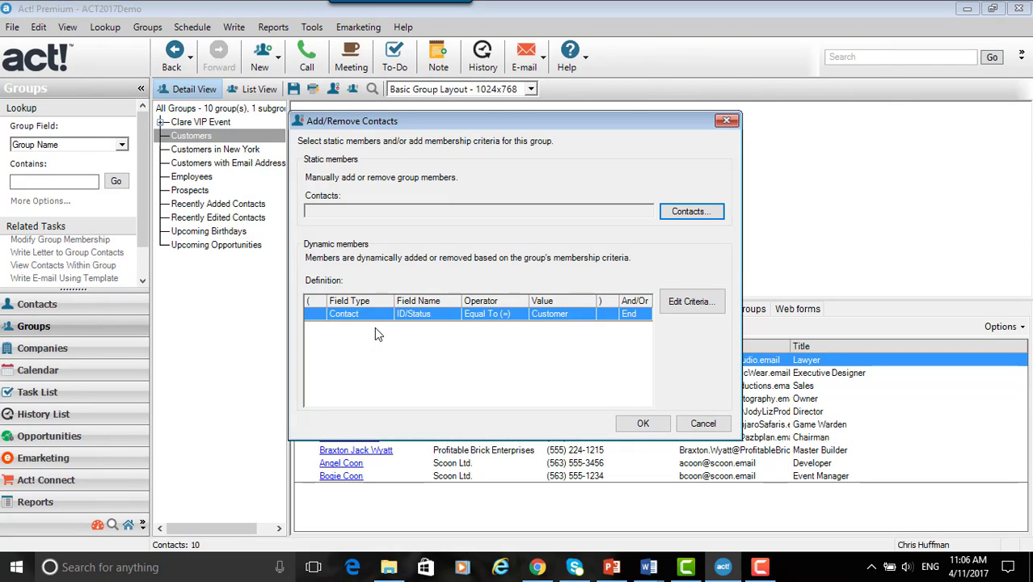
left_click(702, 424)
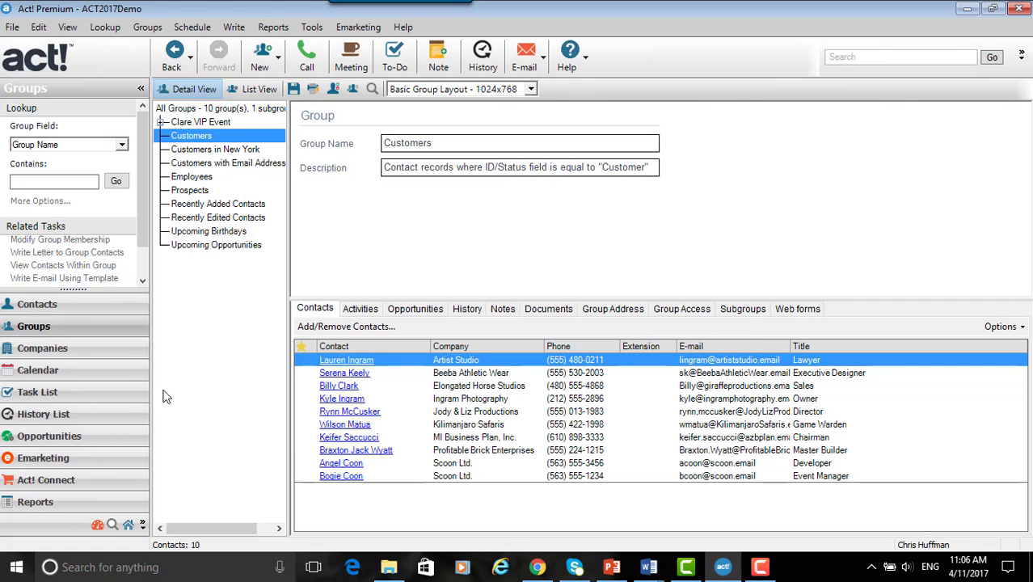
Look up all contacts whose ID/Status contains "customer", and show the Scoon Ltd. Developer's record from the results in Detail View.
left_click(77, 306)
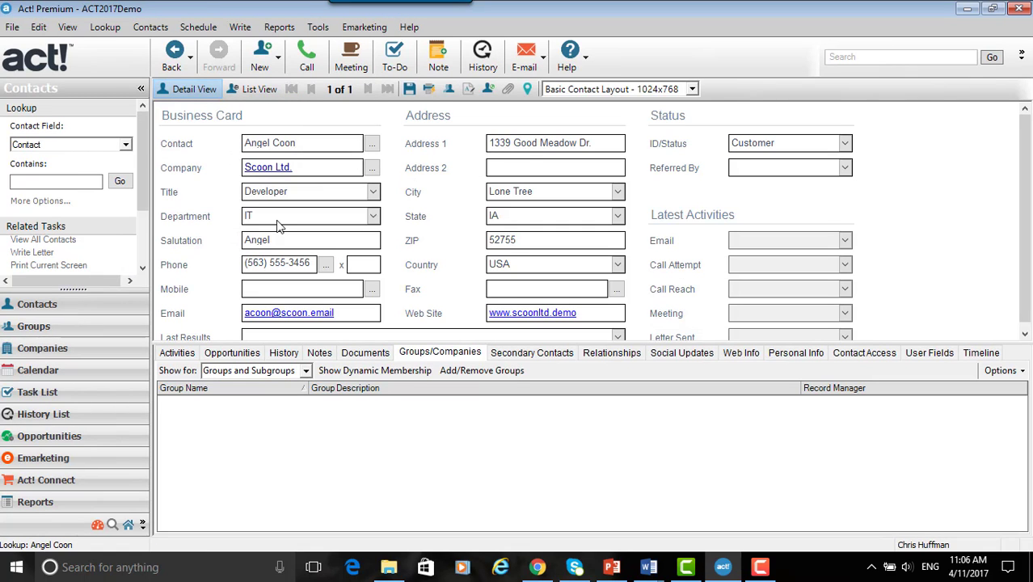
right_click(765, 142)
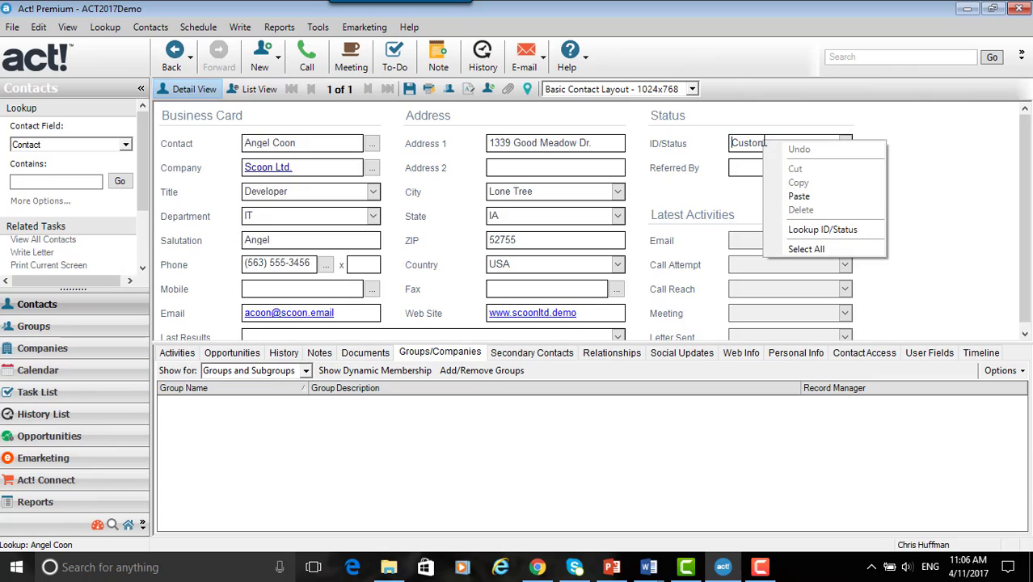
left_click(822, 229)
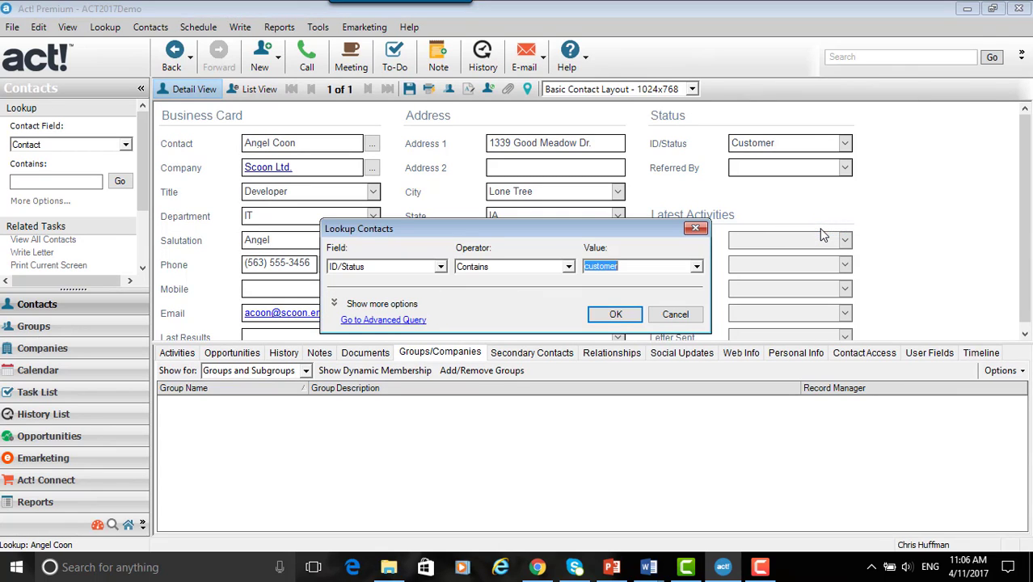
key("Return")
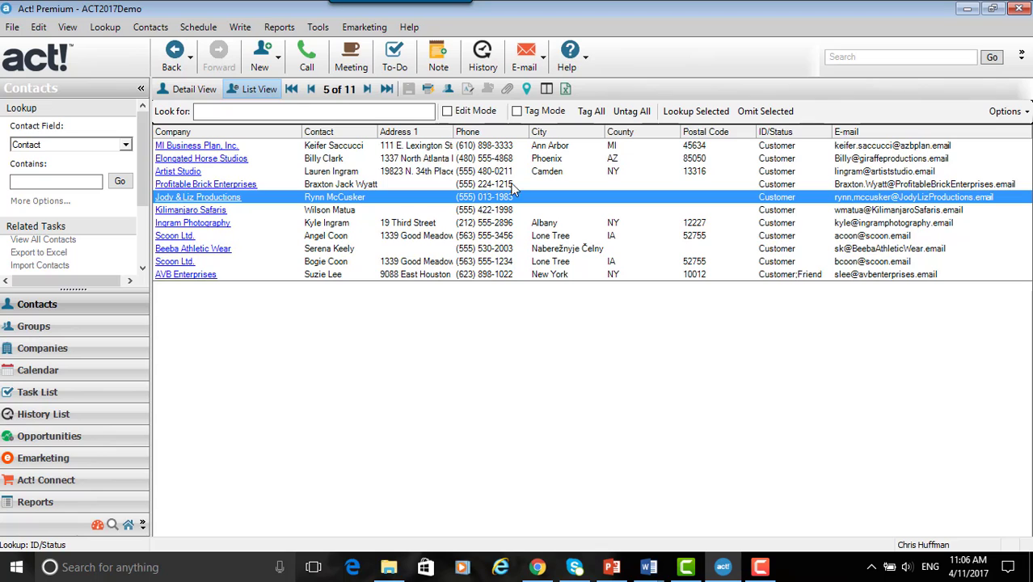
left_click(192, 91)
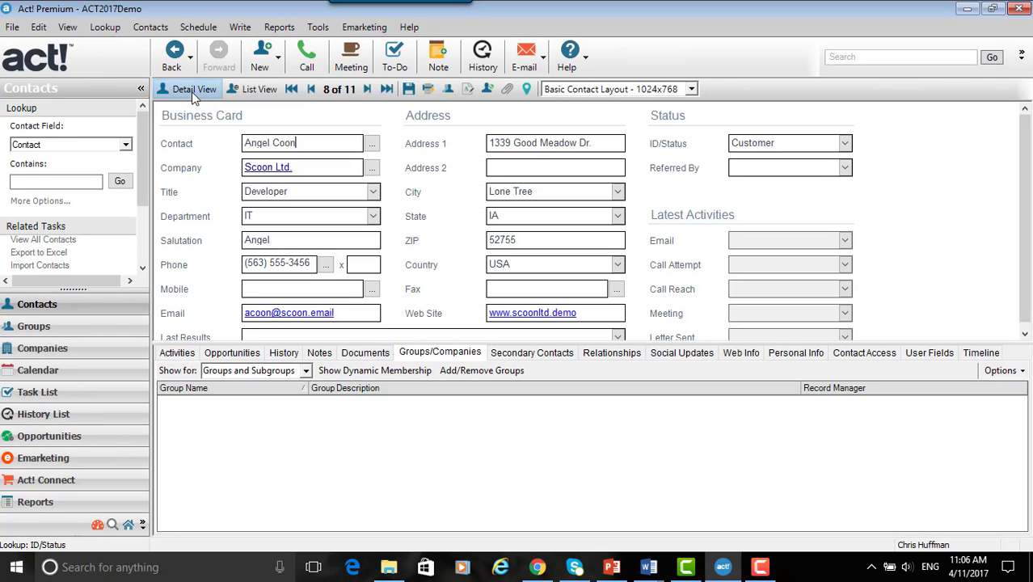